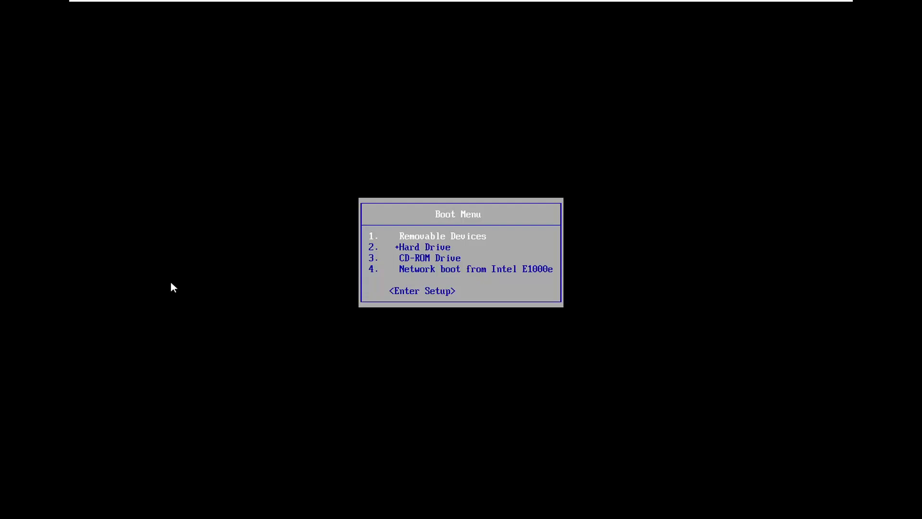
# Boot the computer from the CD-ROM drive to start Windows Setup from the installation disc.
pyautogui.press('Down')
pyautogui.press('Down')
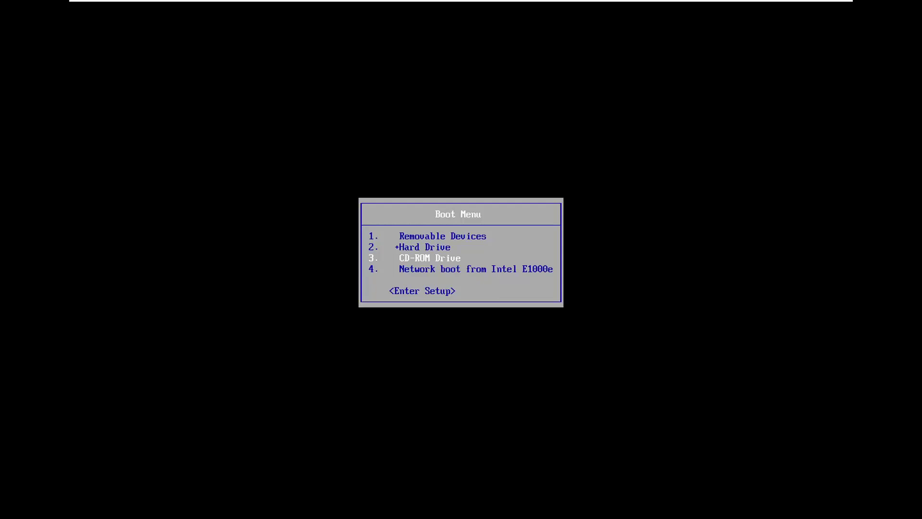
pyautogui.press('Return')
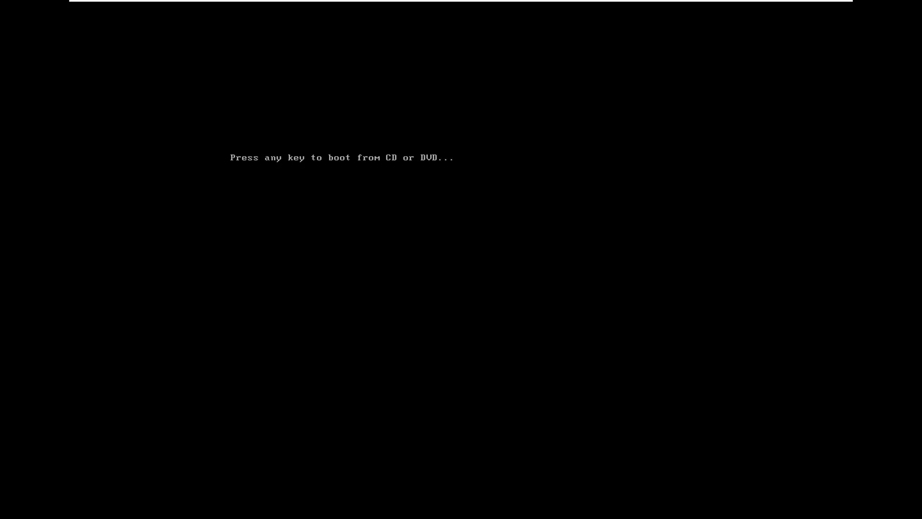
pyautogui.press('Return')
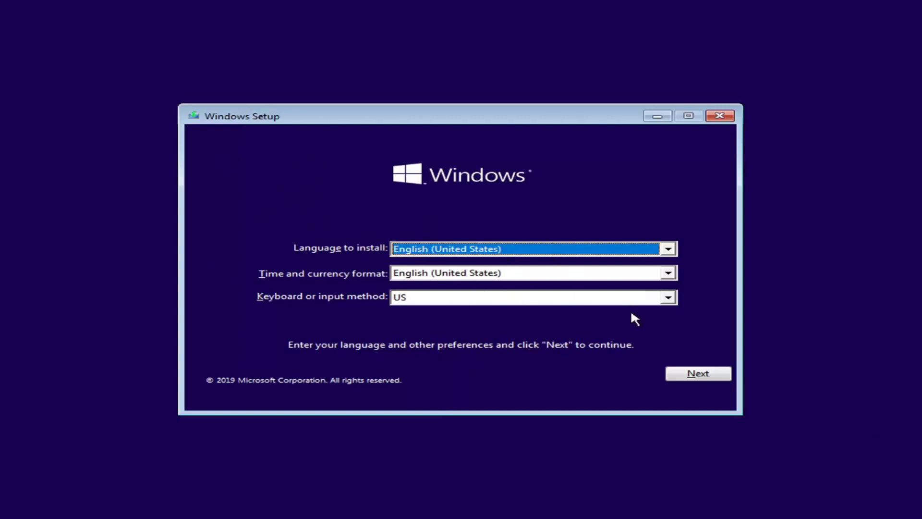
# Accept the setup language settings and open System Restore for Windows 10 through the computer repair options.
pyautogui.click(691, 378)
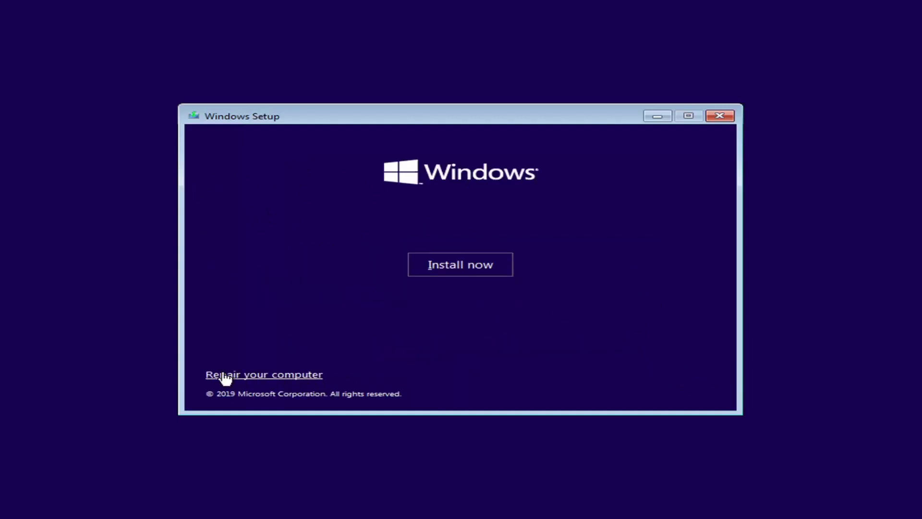
pyautogui.click(255, 375)
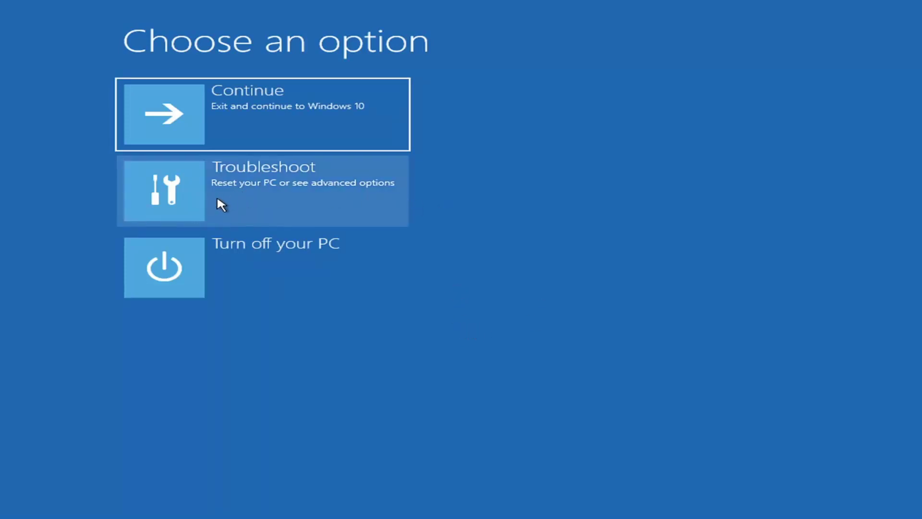
pyautogui.click(280, 203)
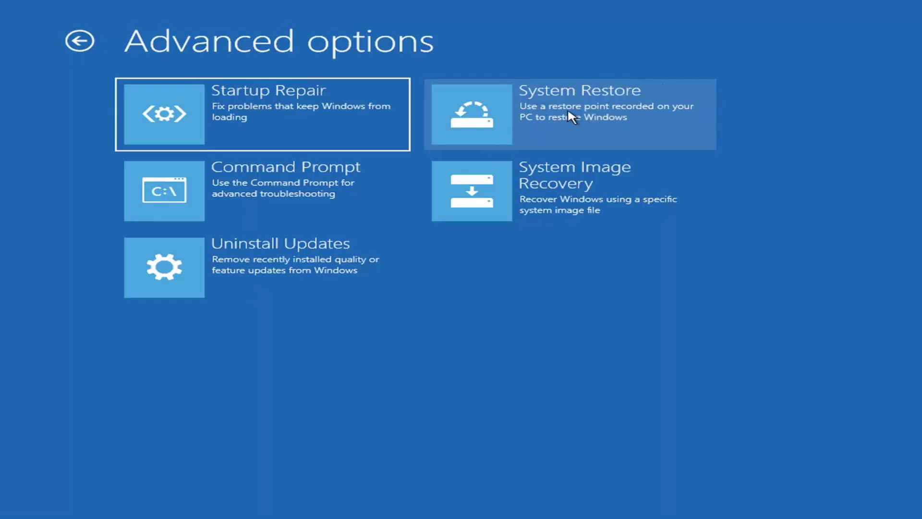
pyautogui.click(539, 99)
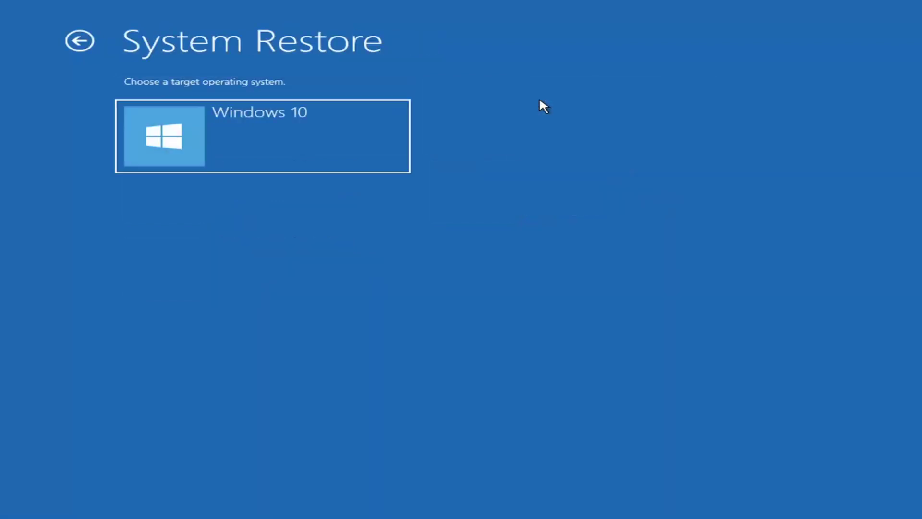
pyautogui.click(215, 131)
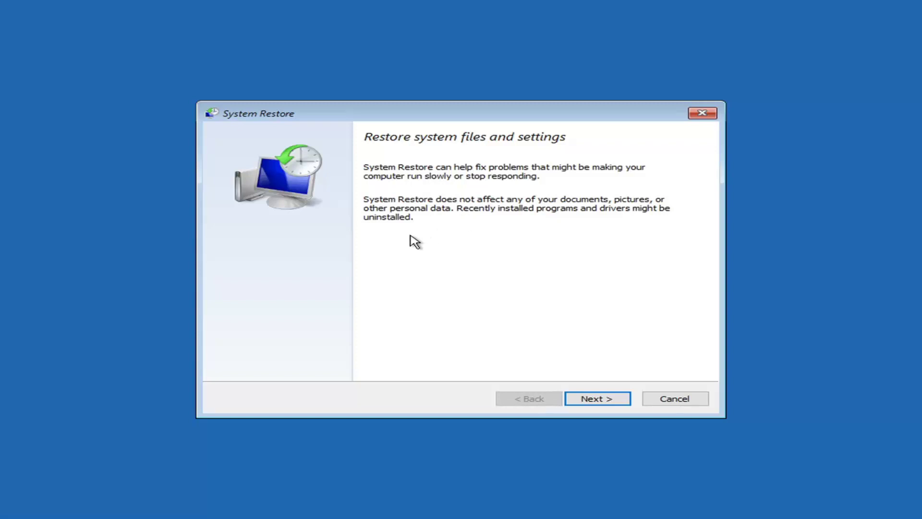
# Restore the system to the "Before Updates" restore point of 12/6/2020 5:30:10 AM, restart, and dismiss the completion message.
pyautogui.click(595, 401)
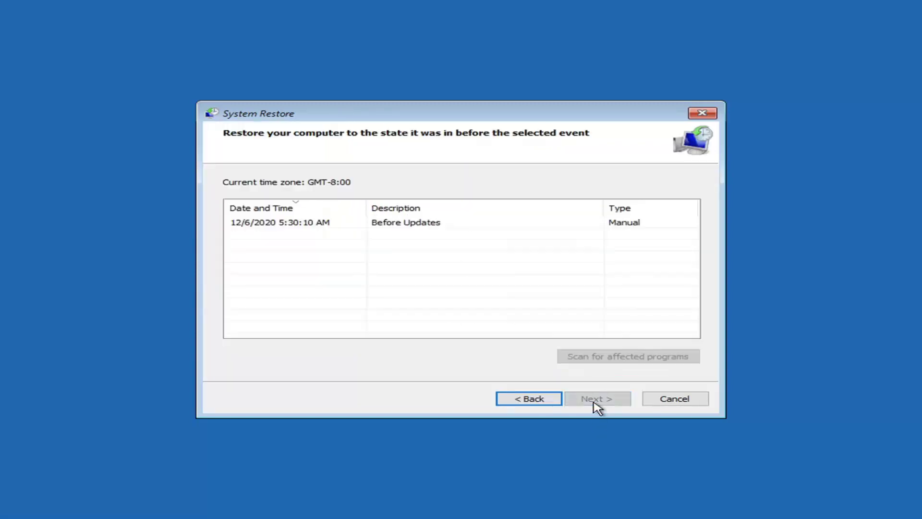
pyautogui.click(263, 222)
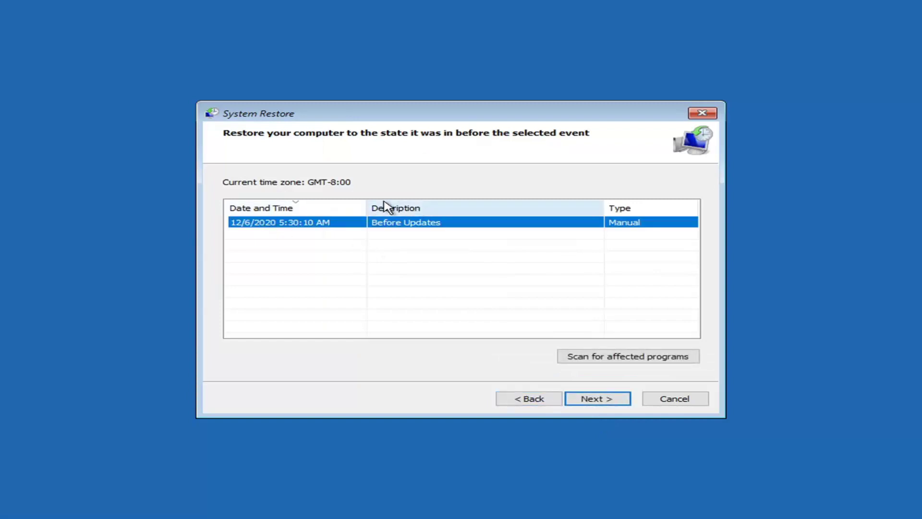
pyautogui.click(591, 400)
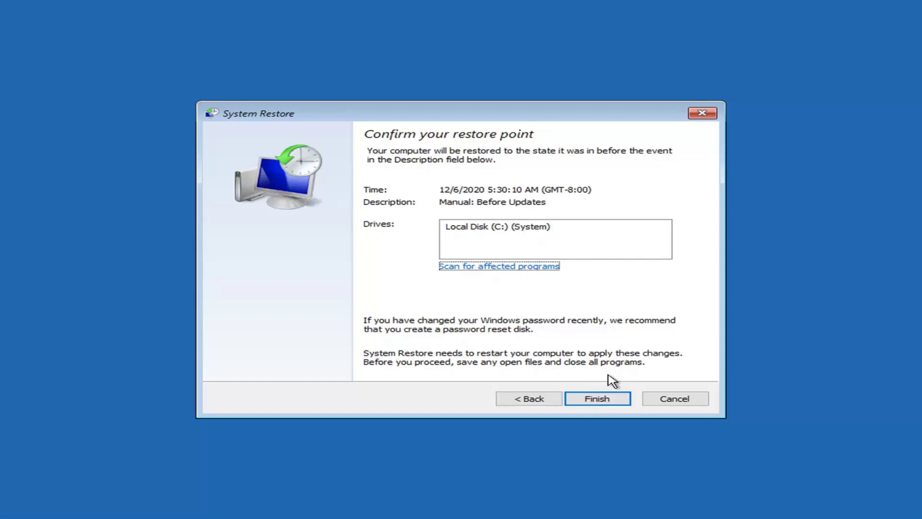
pyautogui.click(594, 403)
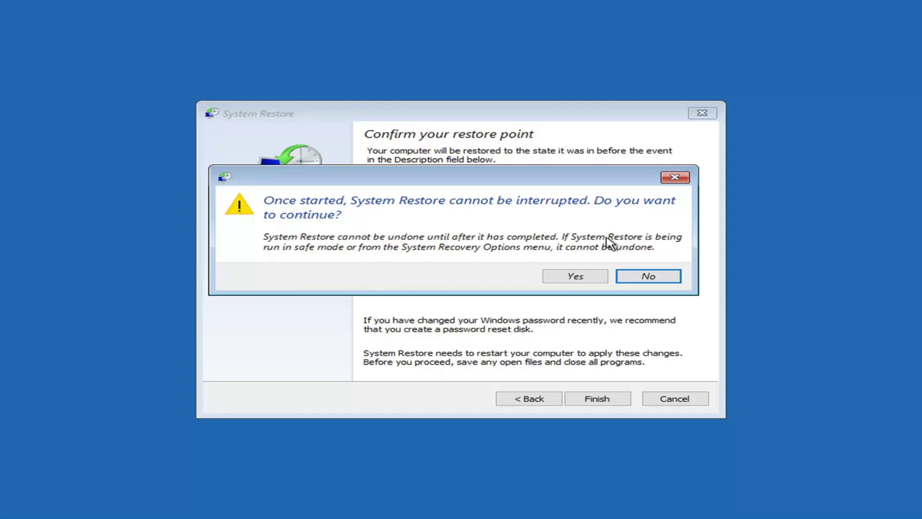
pyautogui.click(576, 279)
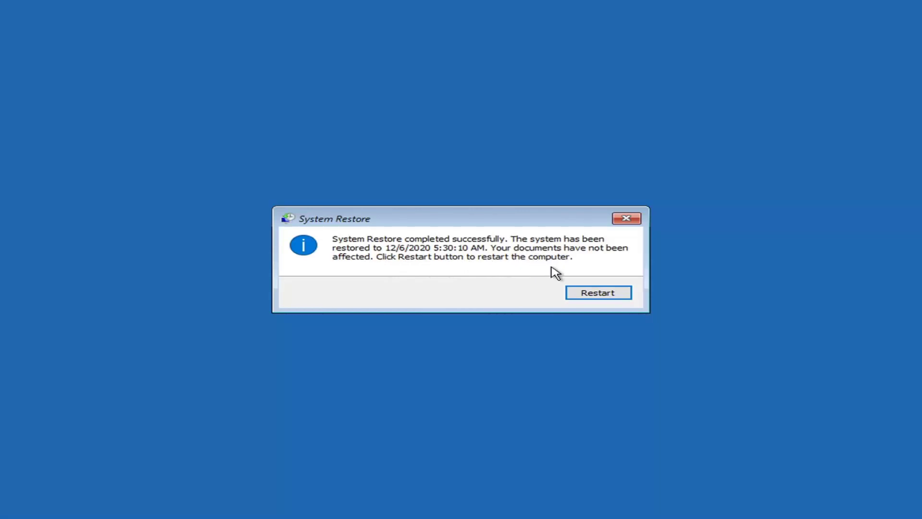
pyautogui.click(596, 296)
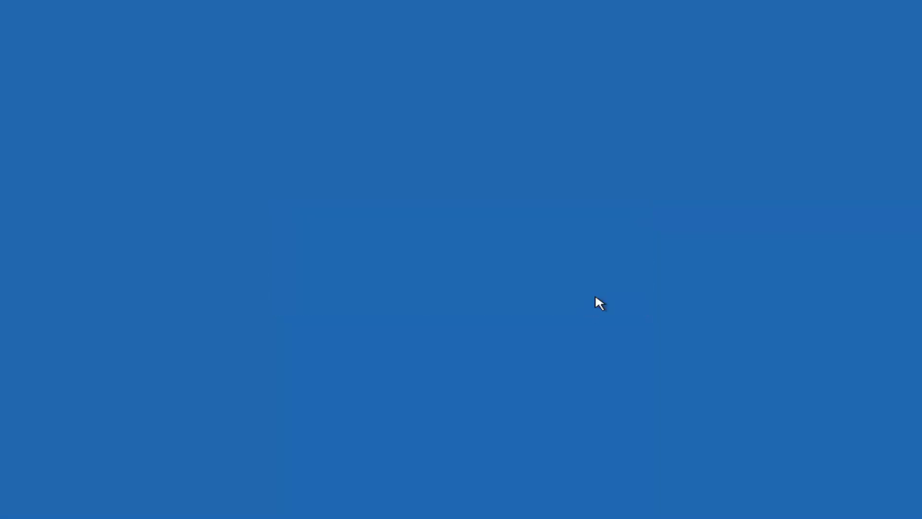
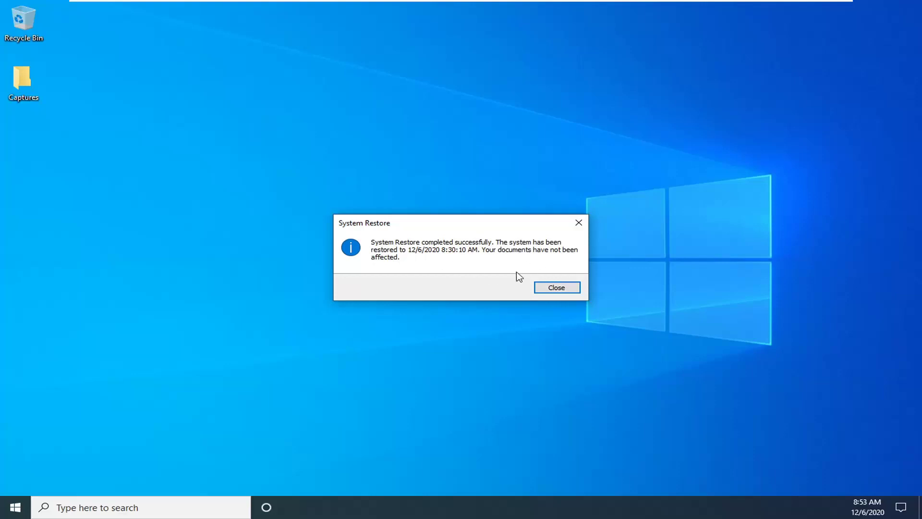
pyautogui.click(552, 287)
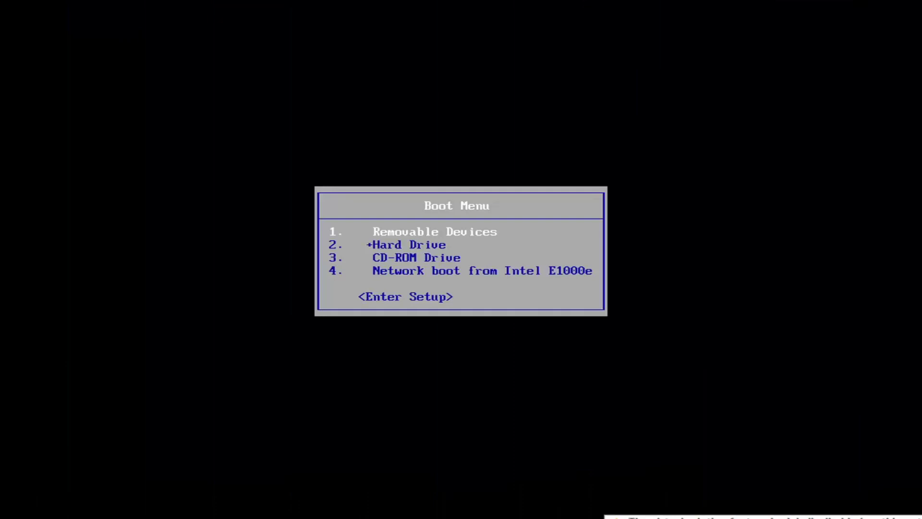
# Boot from the CD-ROM drive again to return to Windows Setup.
pyautogui.press('Down')
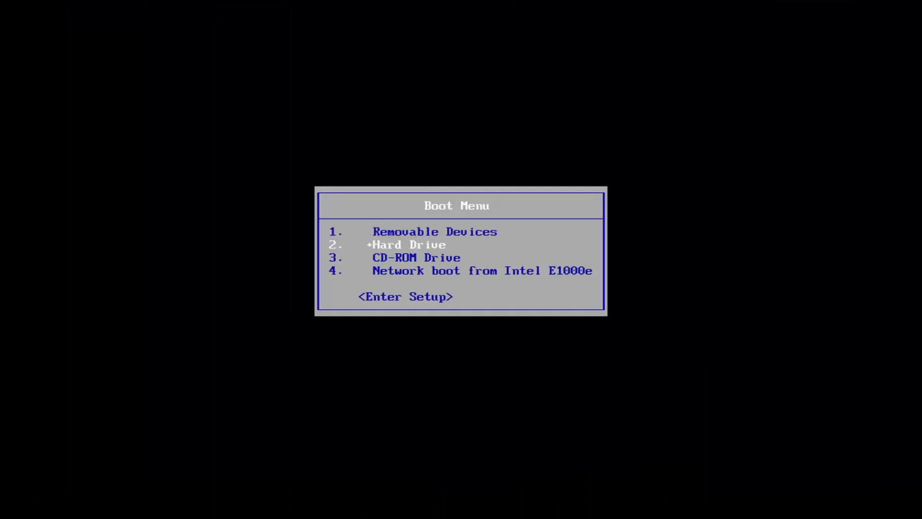
pyautogui.press('Down')
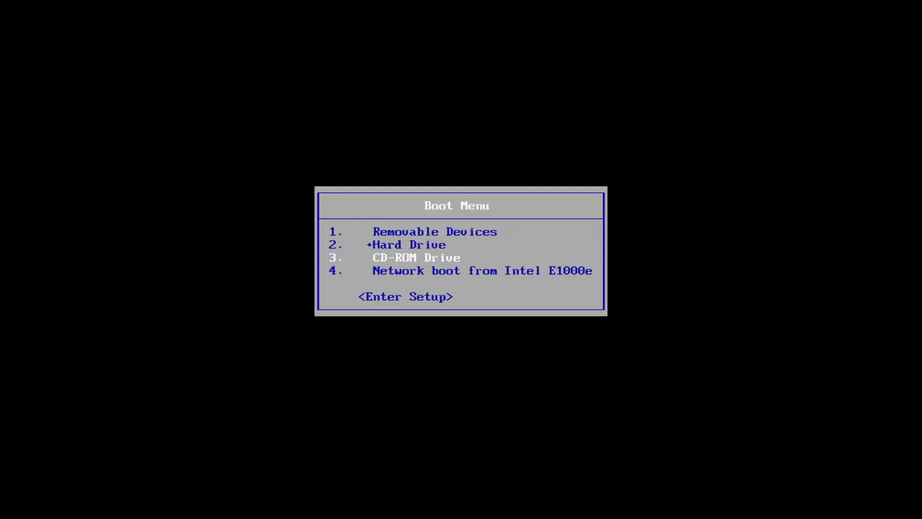
pyautogui.press('Return')
pyautogui.press('Return')
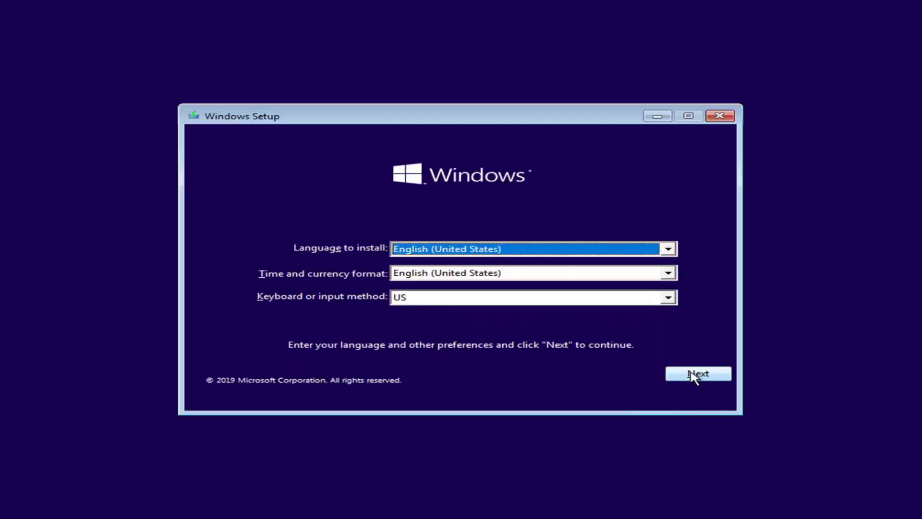
# Accept the setup language settings and run Startup Repair on Windows 10 from the advanced repair options.
pyautogui.click(691, 376)
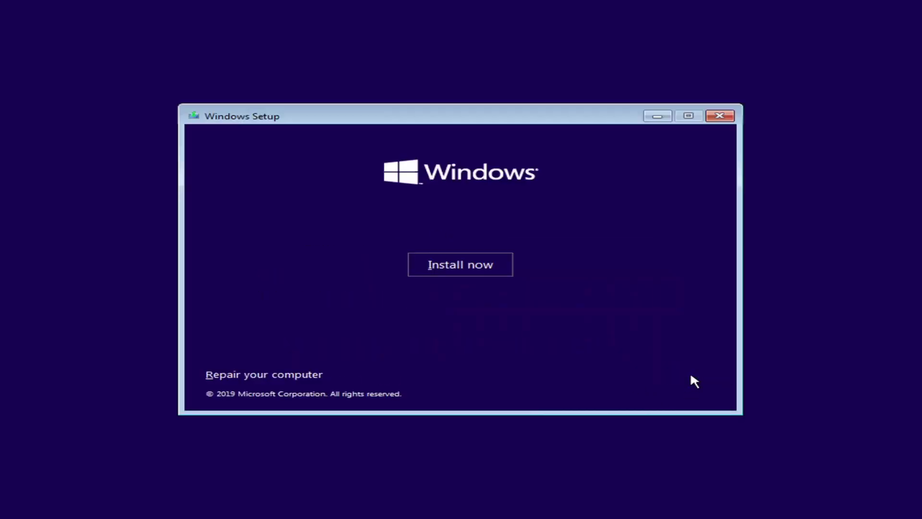
pyautogui.click(261, 376)
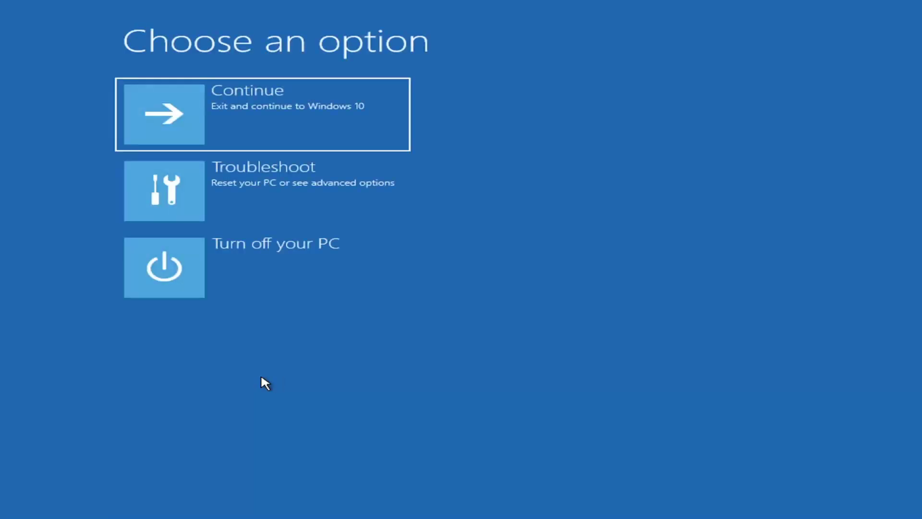
pyautogui.click(207, 197)
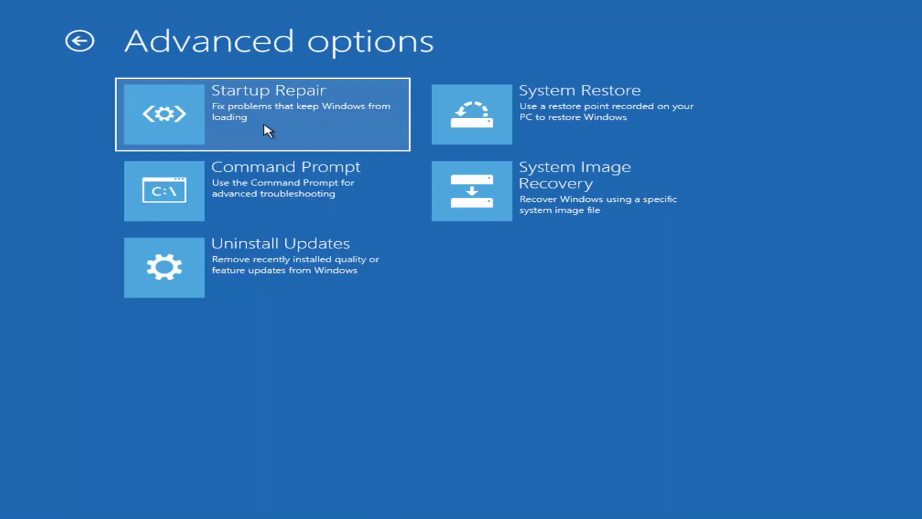
pyautogui.click(243, 123)
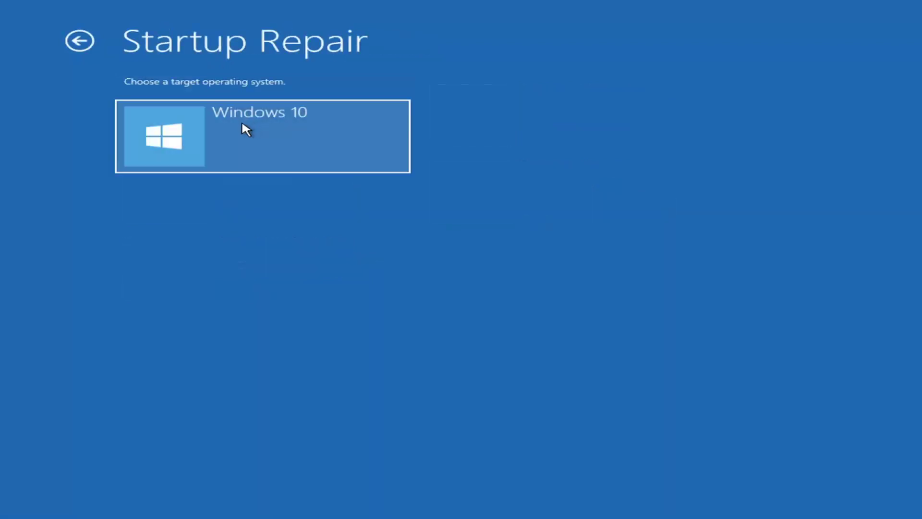
pyautogui.click(314, 154)
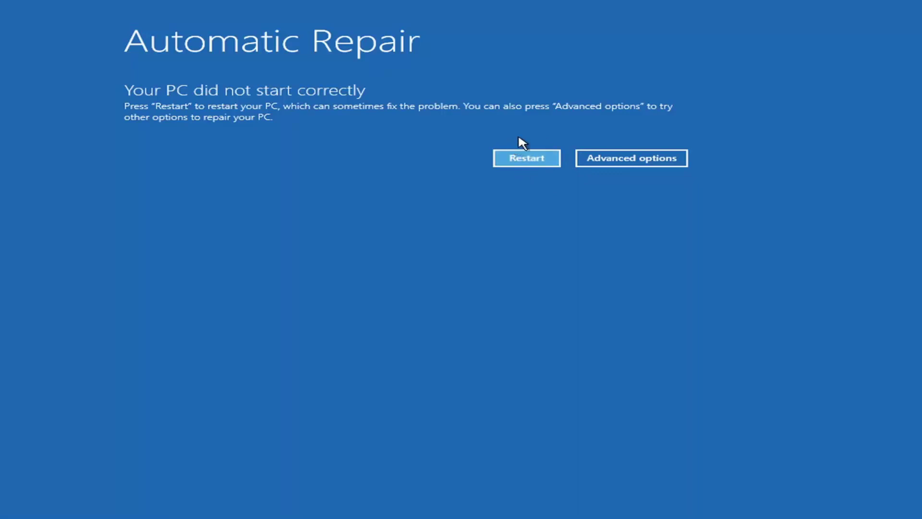
# From Automatic Repair, view the Uninstall Updates choices in the advanced troubleshooting options and return to those options.
pyautogui.click(633, 165)
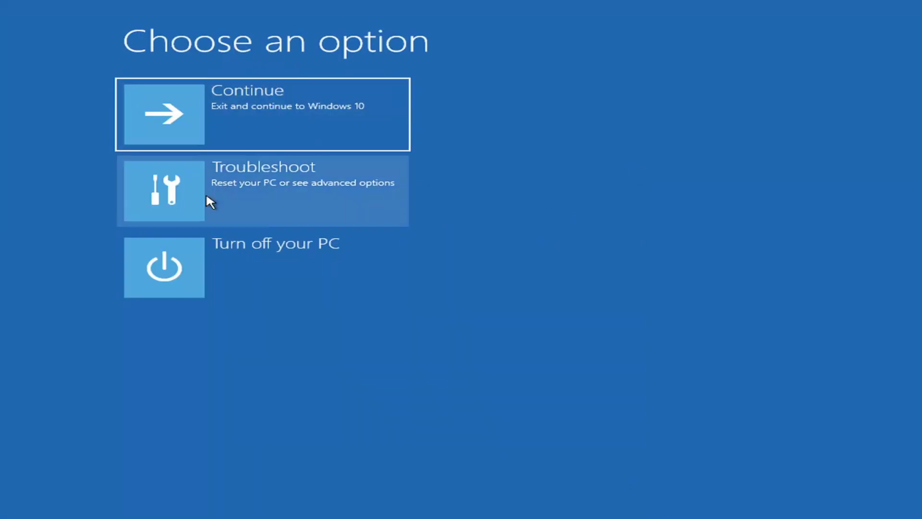
pyautogui.click(238, 186)
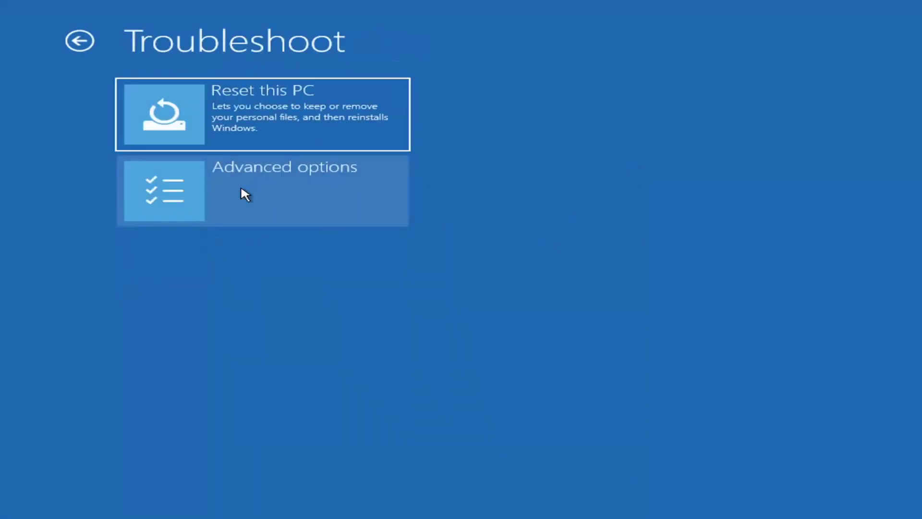
pyautogui.click(210, 196)
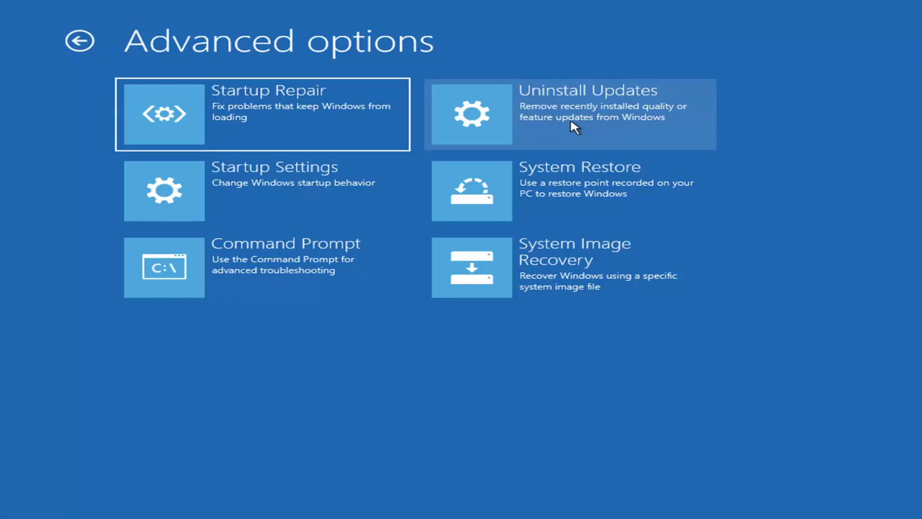
pyautogui.click(589, 120)
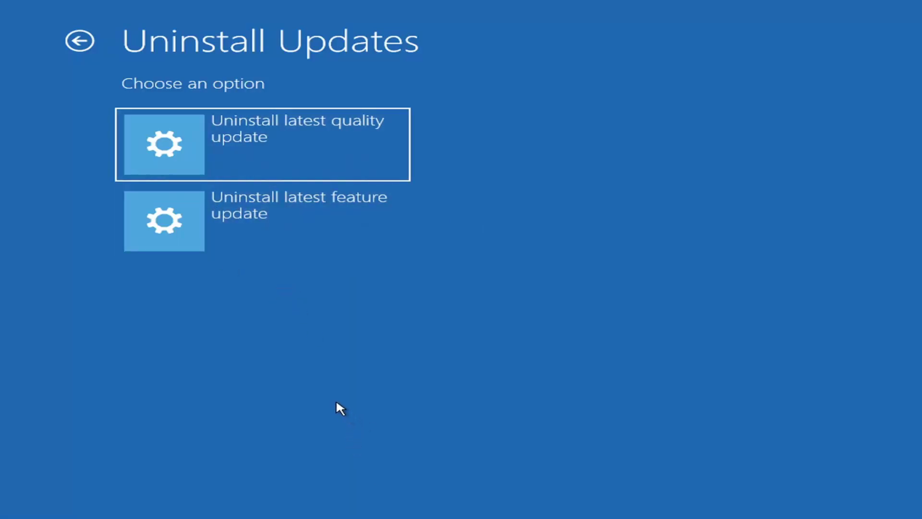
pyautogui.click(81, 41)
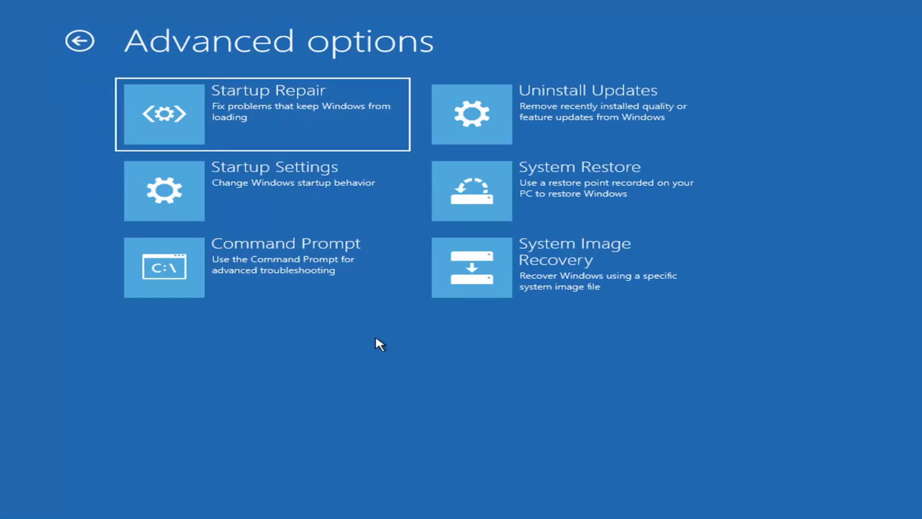
# Open System Image Recovery for the listed account, try the account password, and continue with the password field cleared.
pyautogui.click(536, 272)
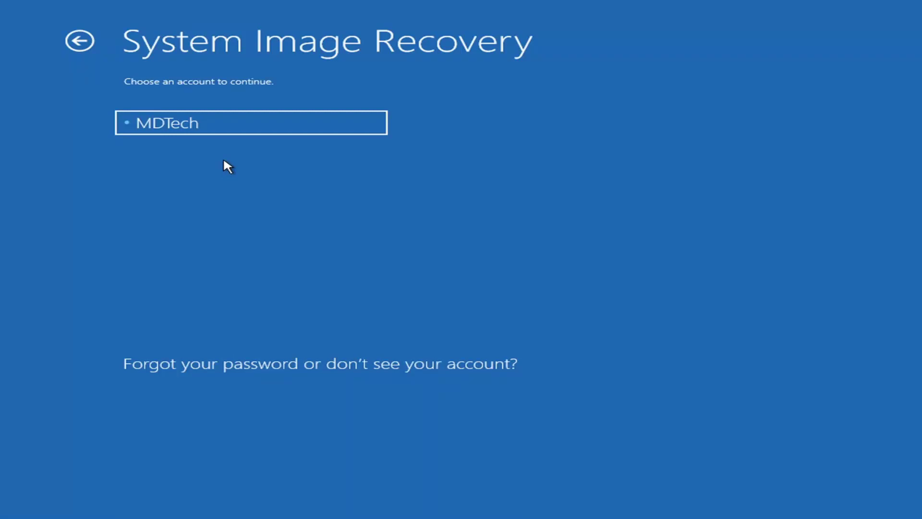
pyautogui.click(214, 129)
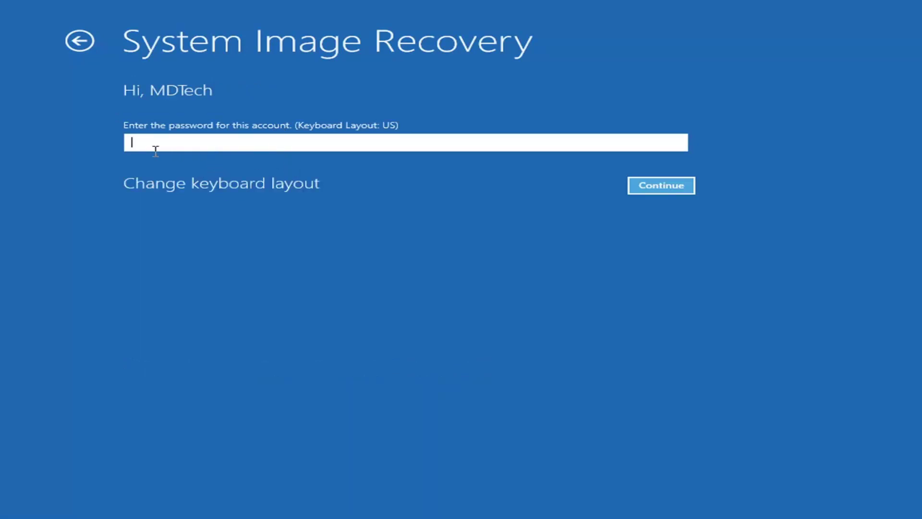
pyautogui.write('•••••••••')
pyautogui.click(649, 186)
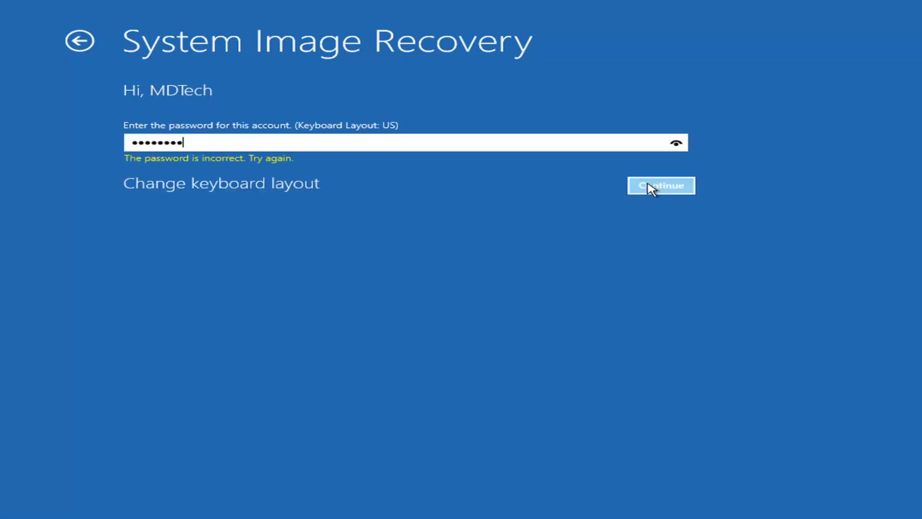
pyautogui.press('BackSpace')
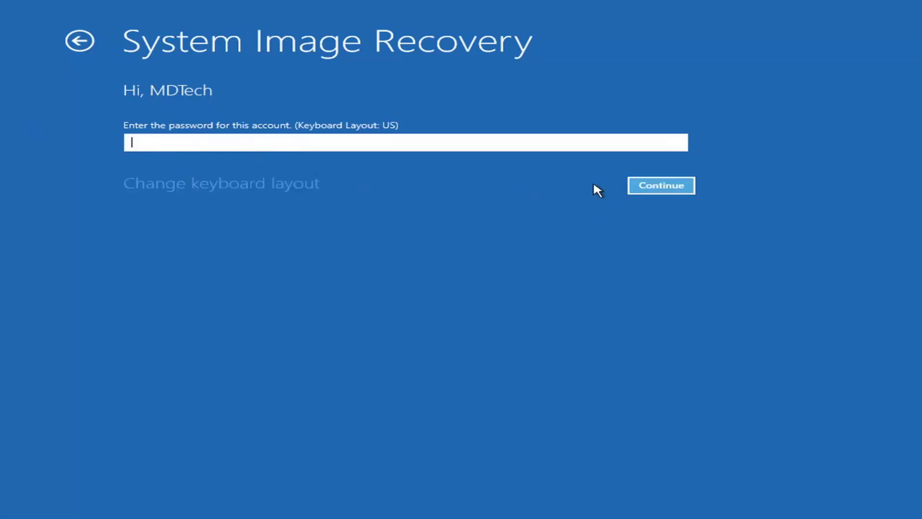
pyautogui.click(664, 189)
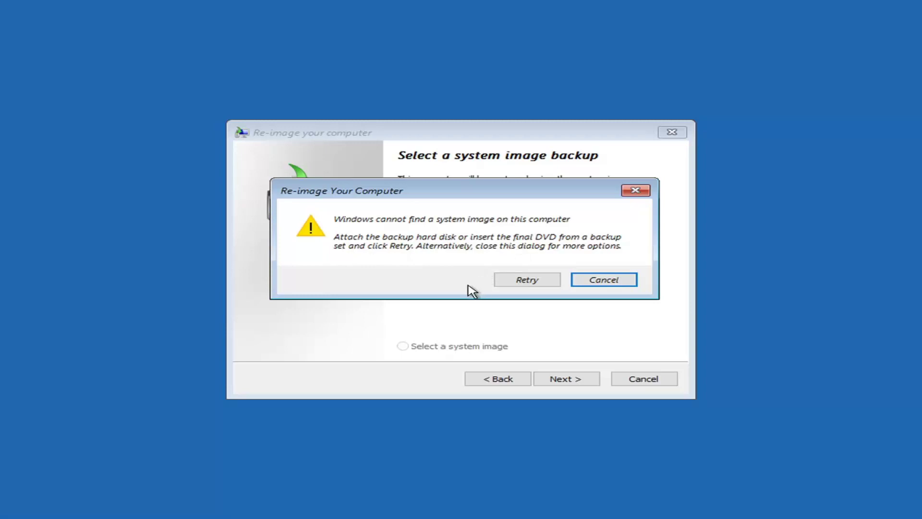
pyautogui.moveTo(476, 194)
pyautogui.mouseDown()
pyautogui.moveTo(475, 384)
pyautogui.moveTo(479, 183)
pyautogui.mouseUp()
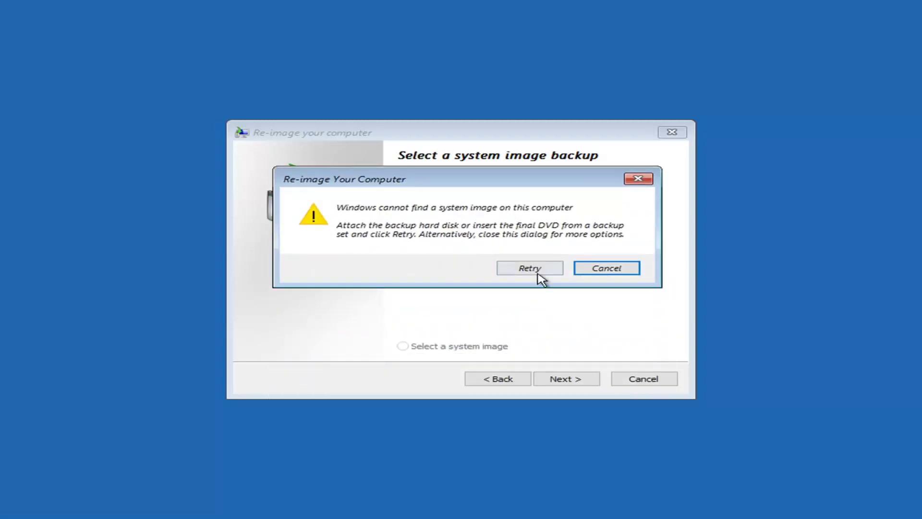
# Dismiss the missing system image warning and cancel re-imaging the computer.
pyautogui.moveTo(451, 178)
pyautogui.mouseDown()
pyautogui.moveTo(456, 203)
pyautogui.moveTo(460, 164)
pyautogui.mouseUp()
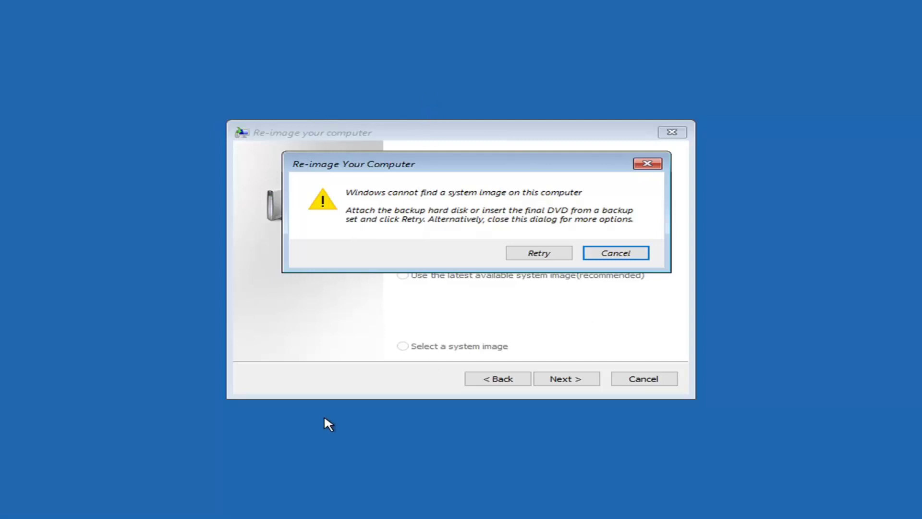
pyautogui.click(652, 164)
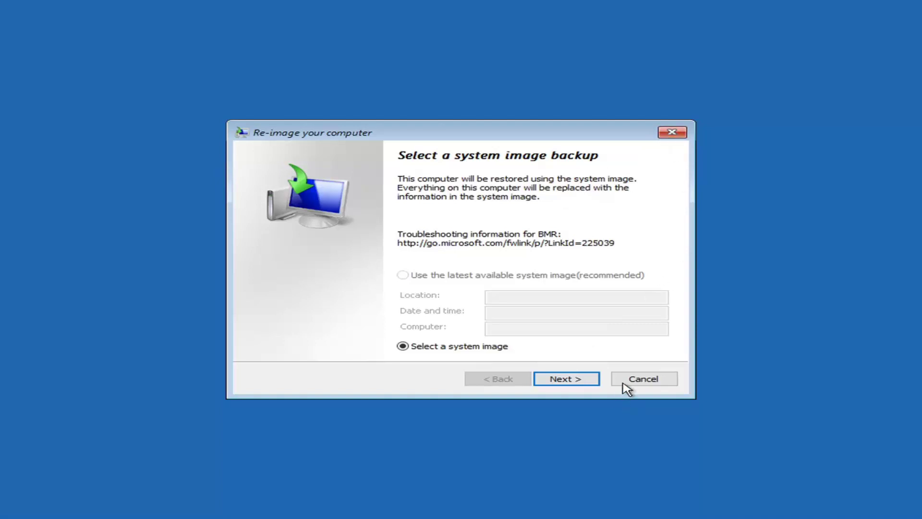
pyautogui.click(643, 379)
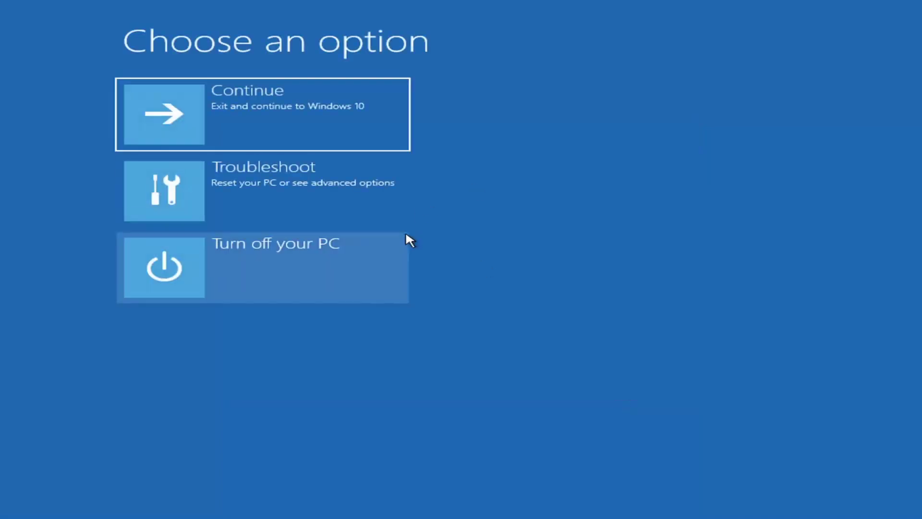
# Open Command Prompt from the advanced troubleshooting options.
pyautogui.click(214, 189)
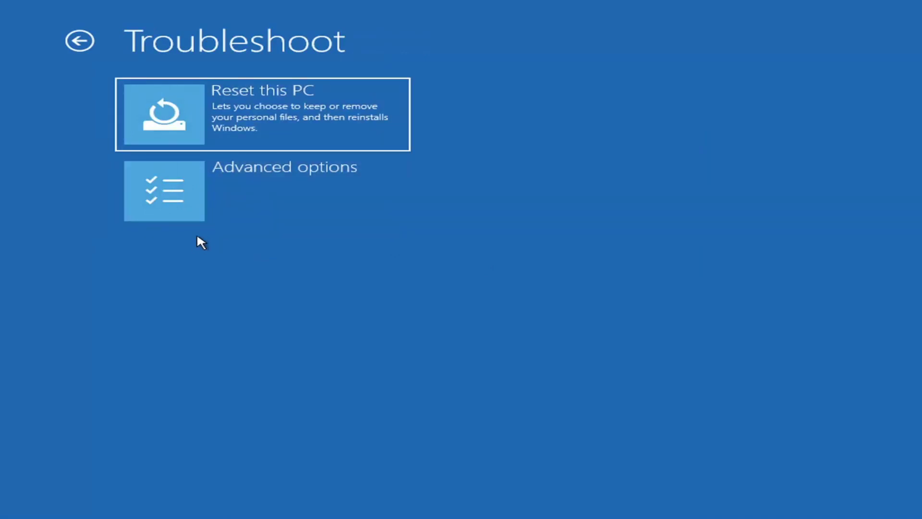
pyautogui.click(236, 214)
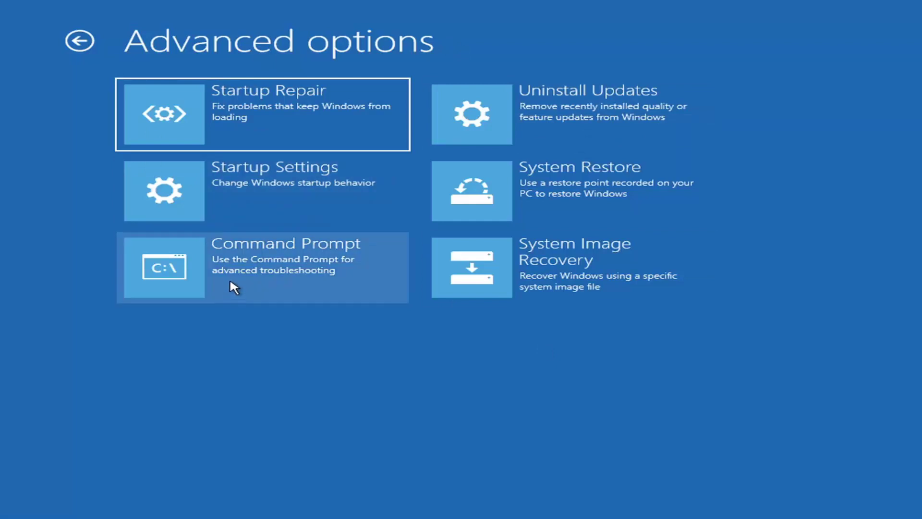
pyautogui.click(260, 271)
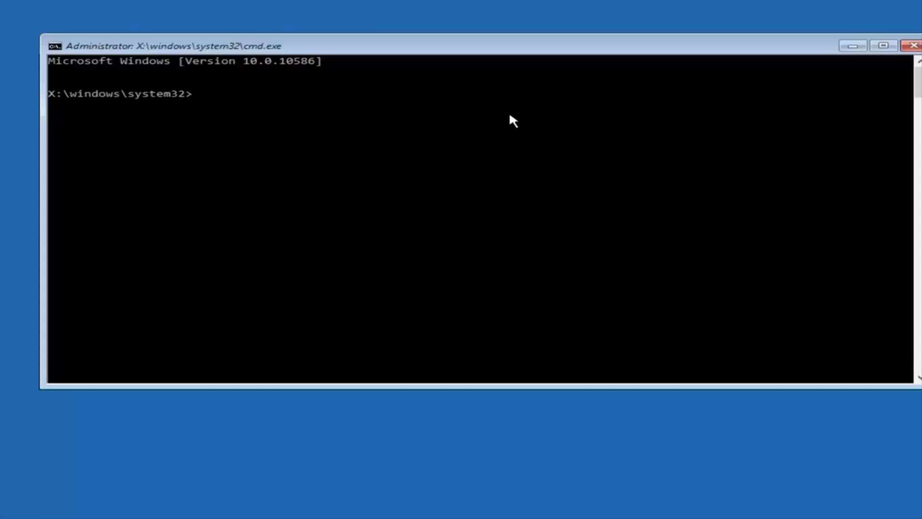
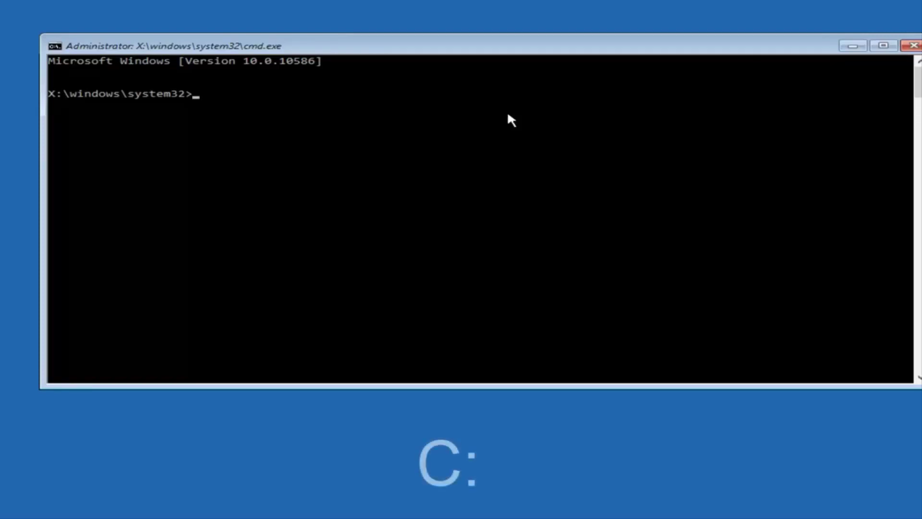
# Switch to the C: drive at the command line and list its root directory with dir.
pyautogui.write('c')
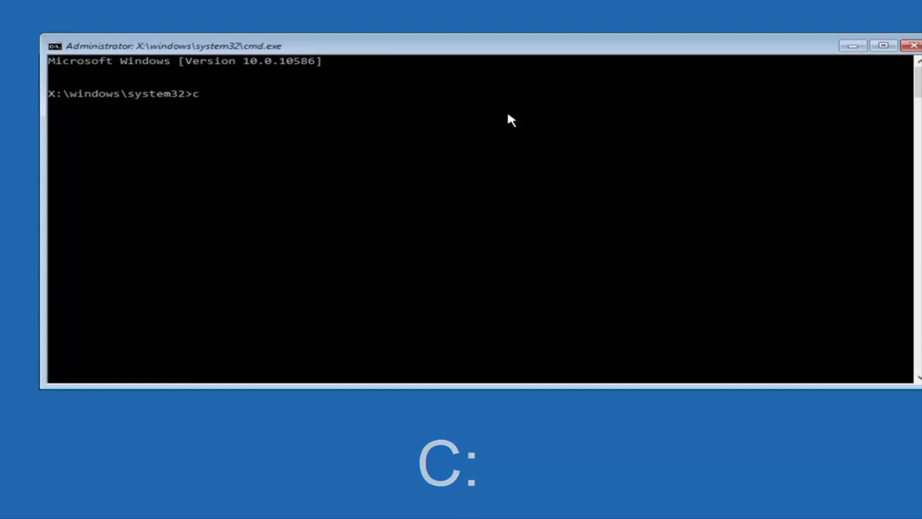
pyautogui.write(':')
pyautogui.press('Return')
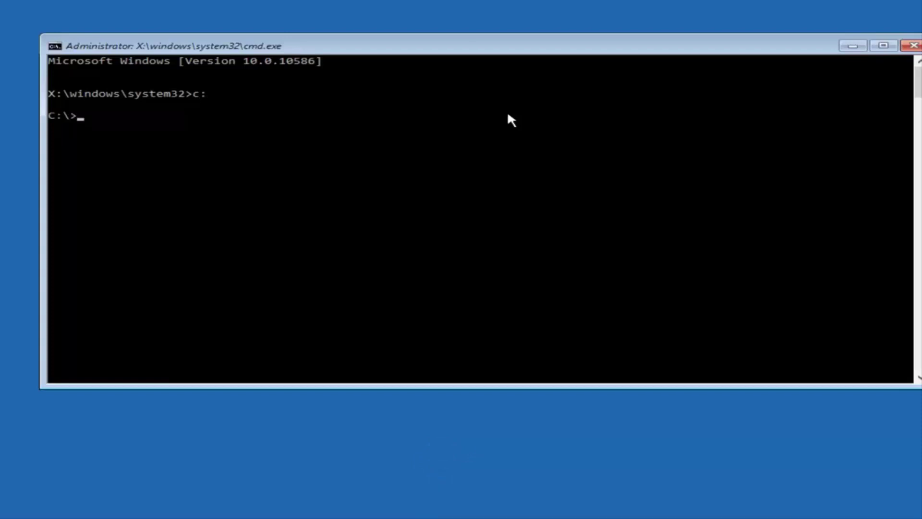
pyautogui.write('dir')
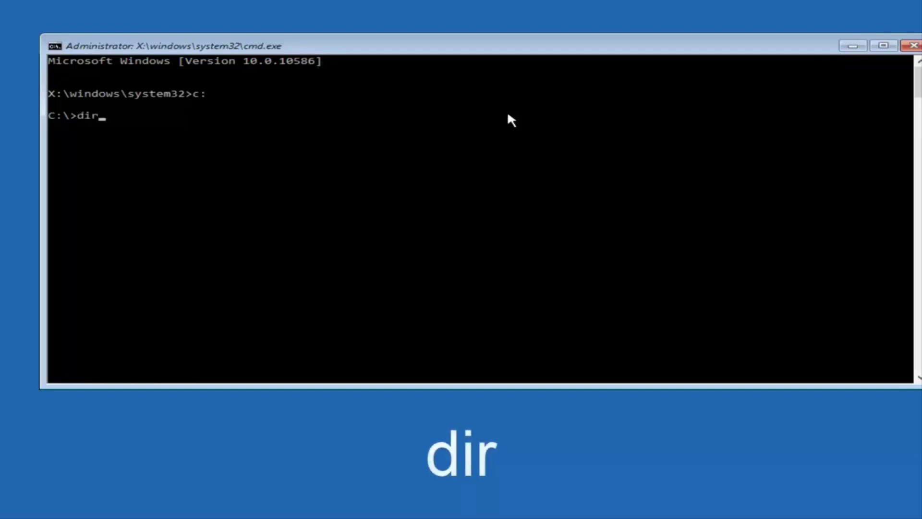
pyautogui.press('Return')
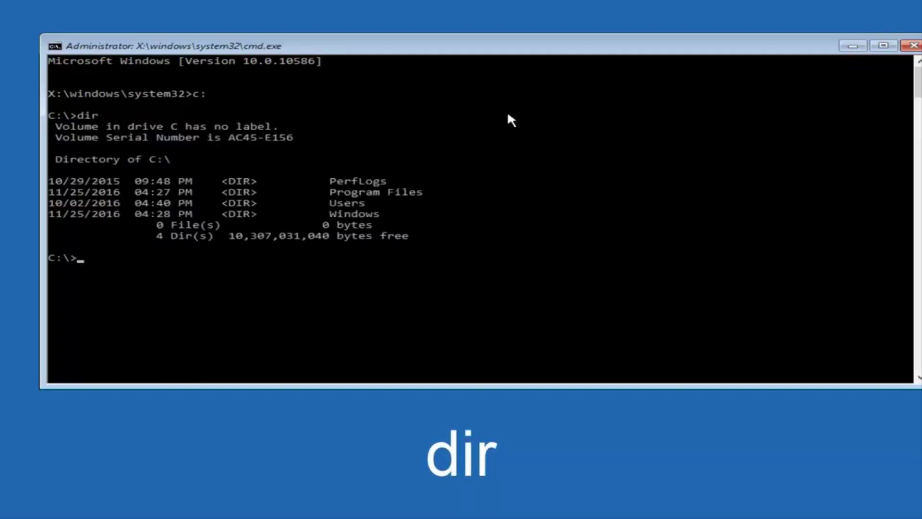
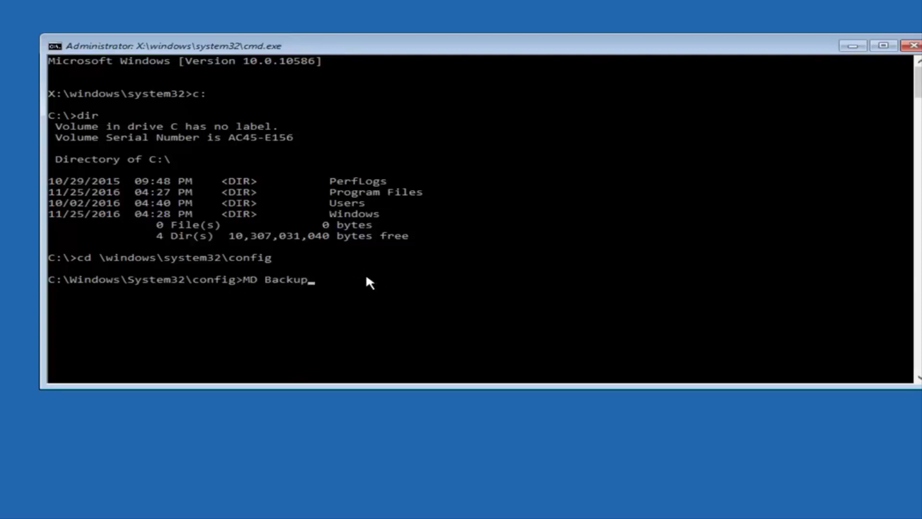
# Back up all files in \windows\system32\config to a new Backup folder, and list the contents of its regback subfolder.
pyautogui.press('Return')
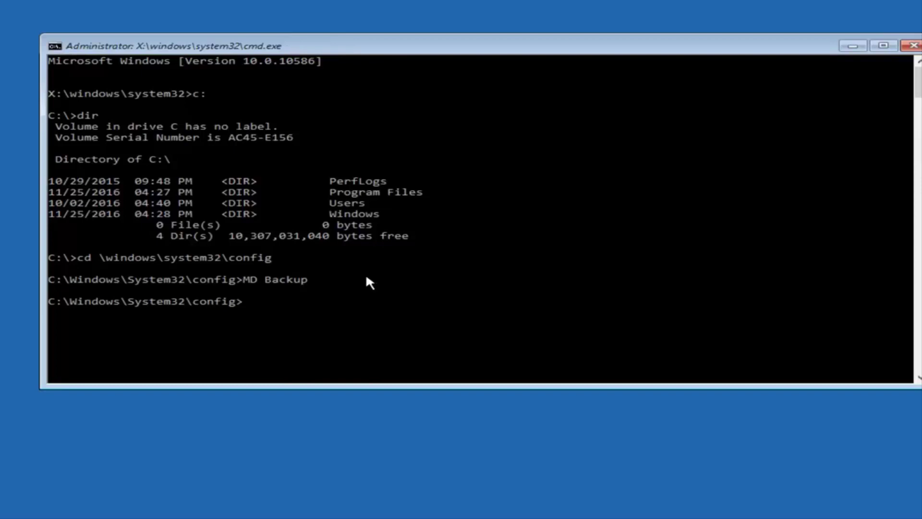
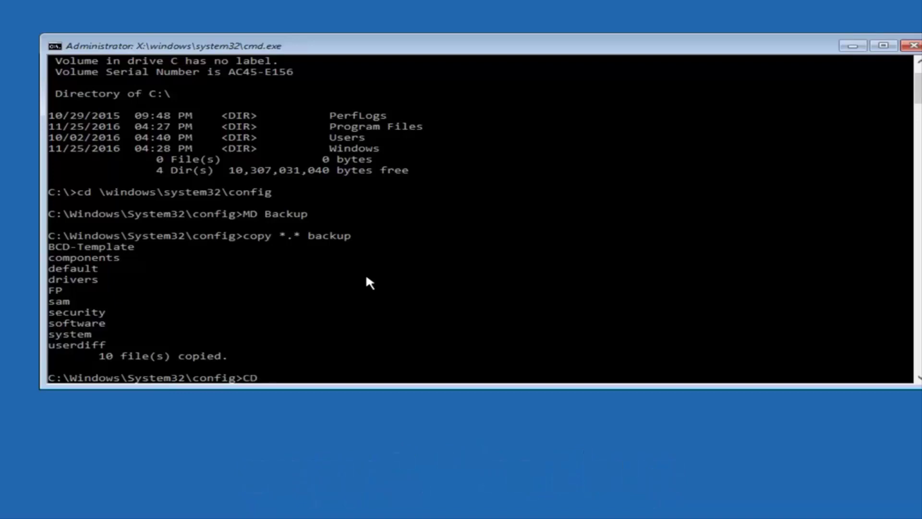
pyautogui.write('reg')
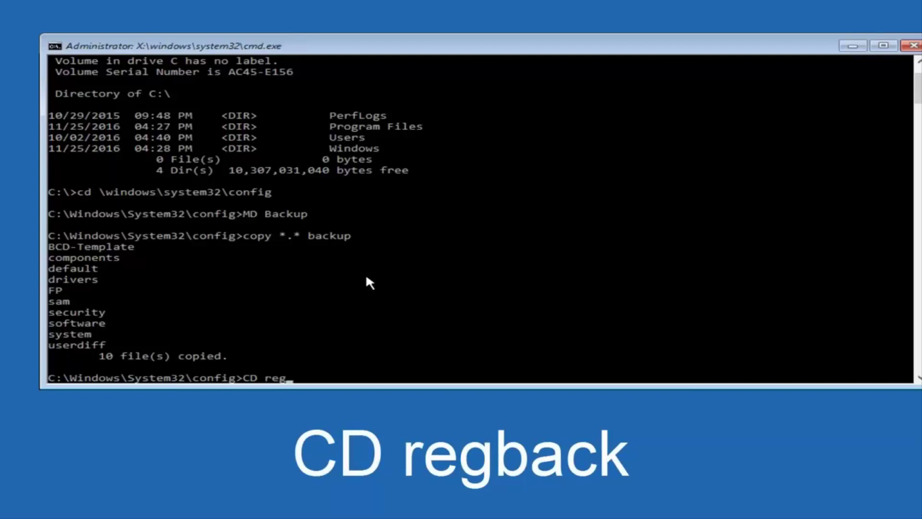
pyautogui.write('back')
pyautogui.press('Return')
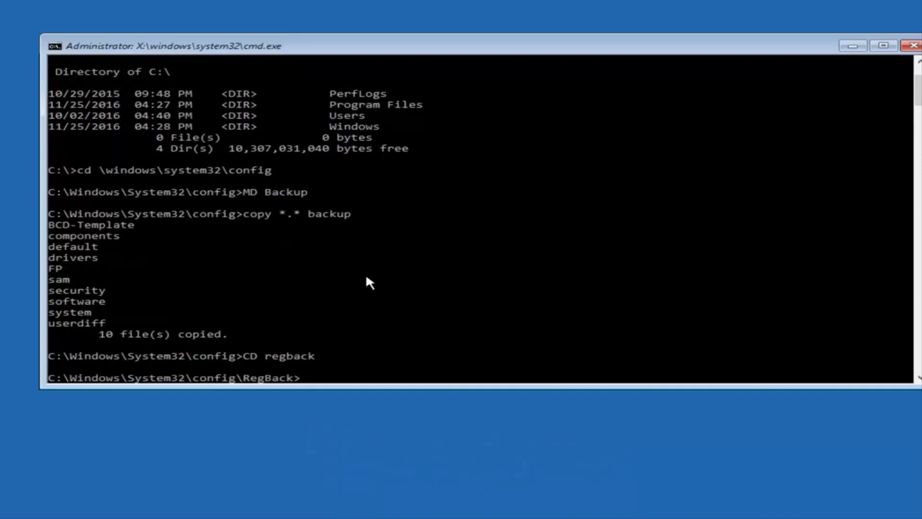
pyautogui.write('dir')
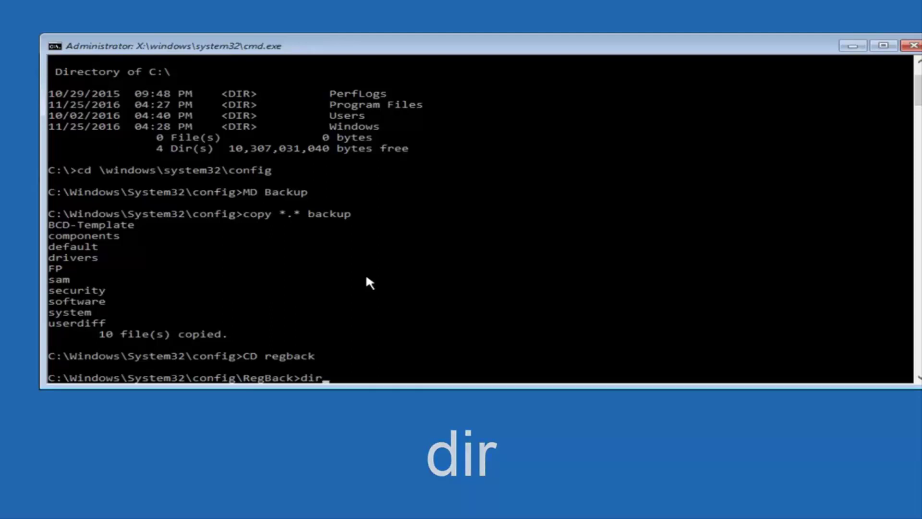
pyautogui.press('Return')
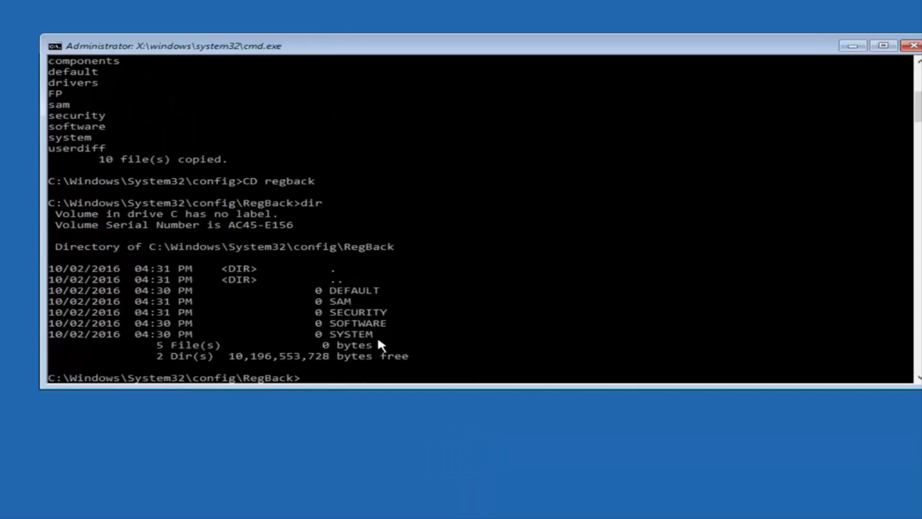
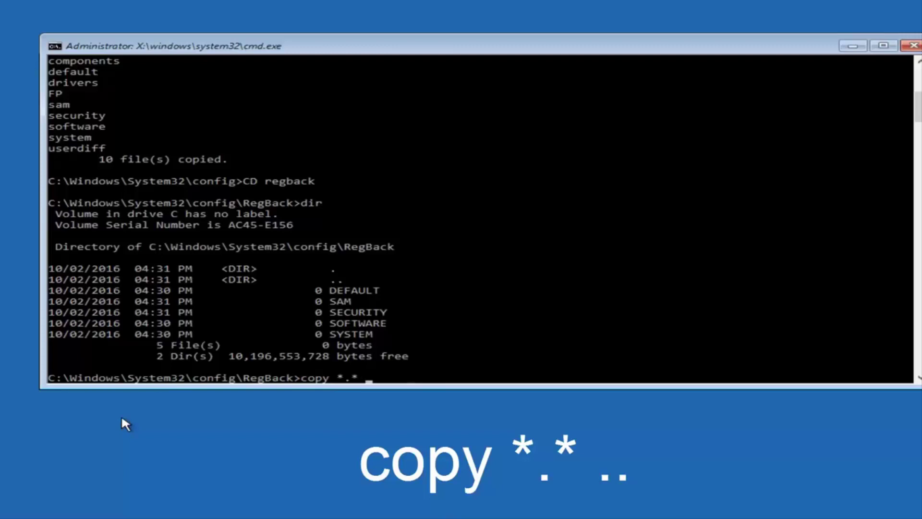
# Copy all regback files to the parent config folder with "copy *.* ..", overwriting all existing files, and exit Command Prompt.
pyautogui.write('..')
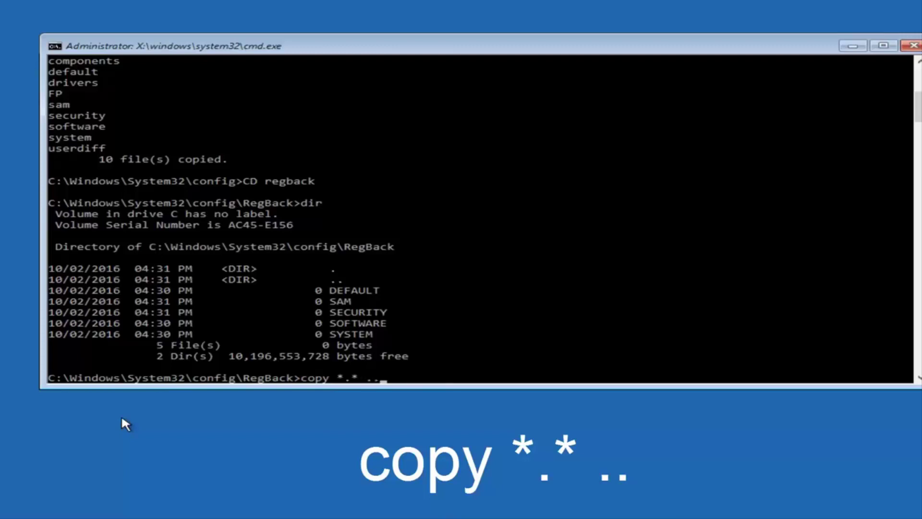
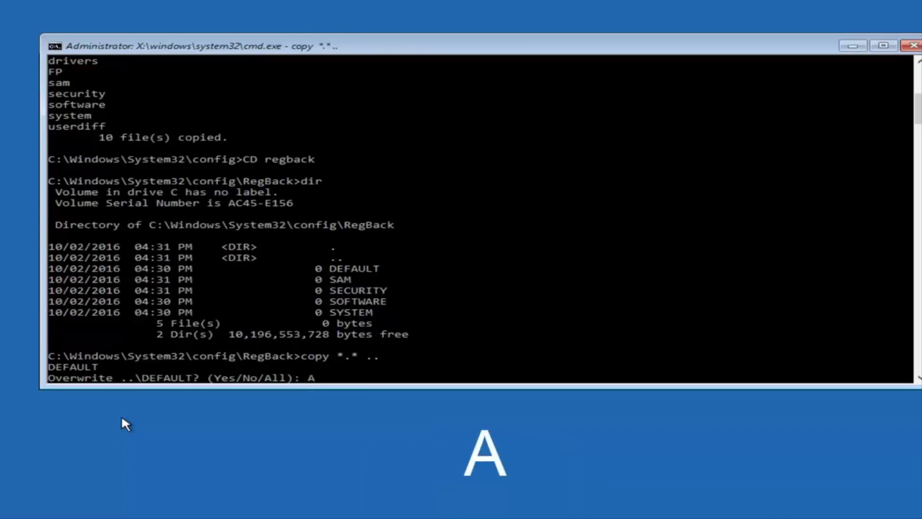
pyautogui.press('Return')
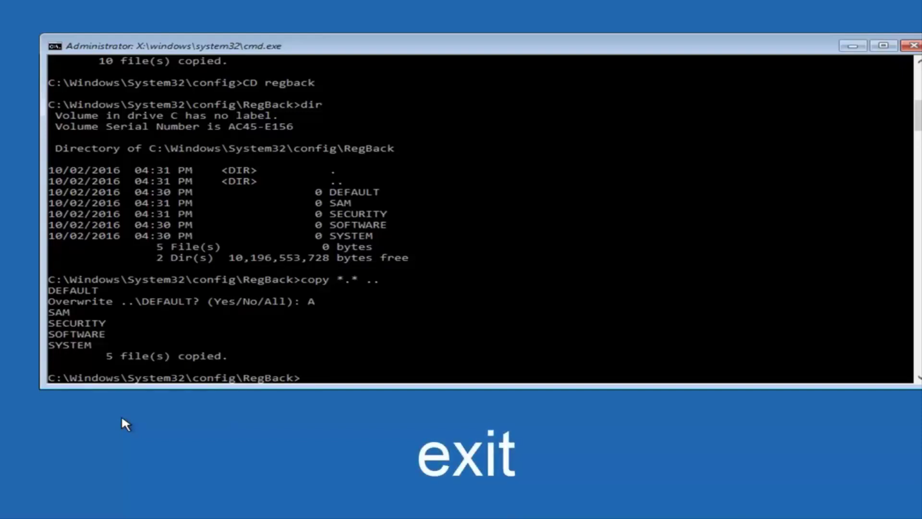
pyautogui.write('exit')
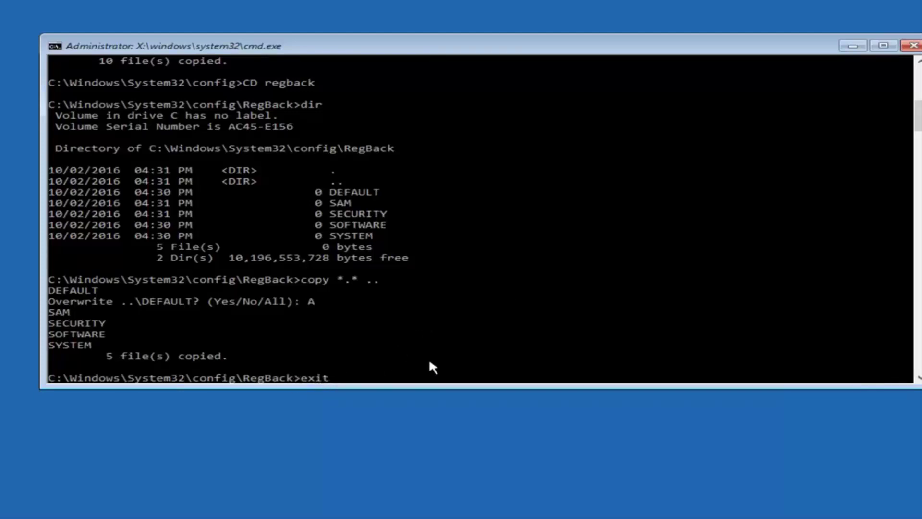
pyautogui.press('Return')
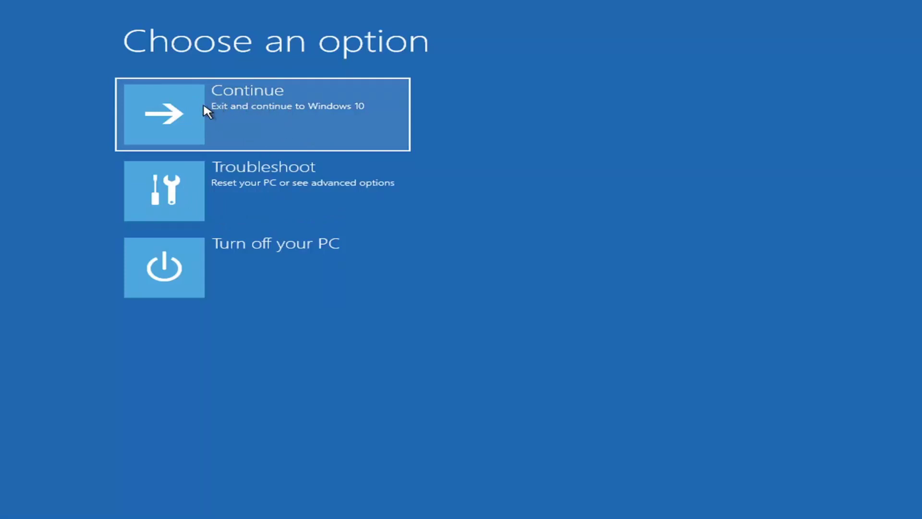
# Reset this PC from the troubleshooting options, keeping personal files and using Local reinstall.
pyautogui.click(228, 191)
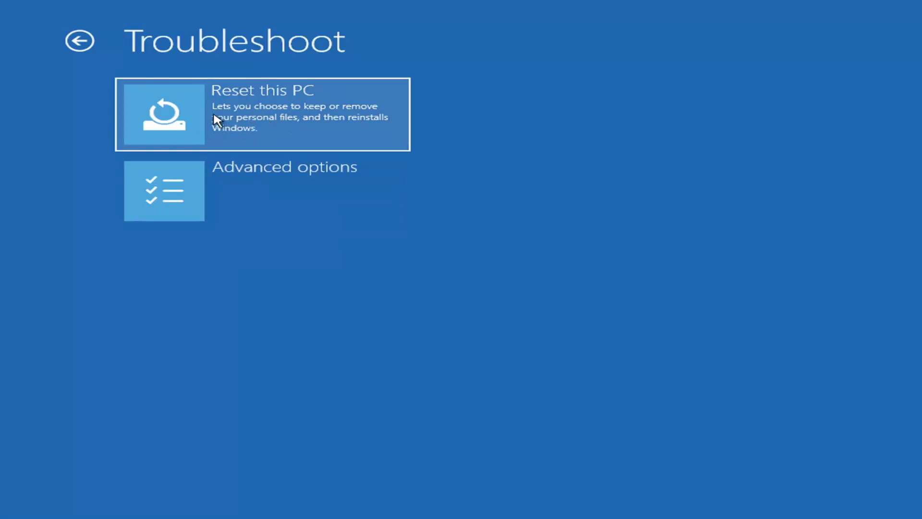
pyautogui.click(229, 113)
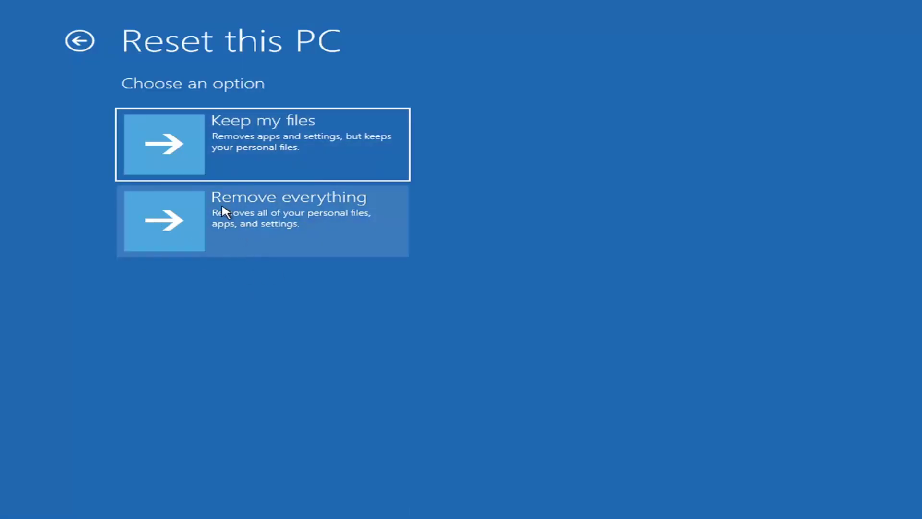
pyautogui.click(204, 144)
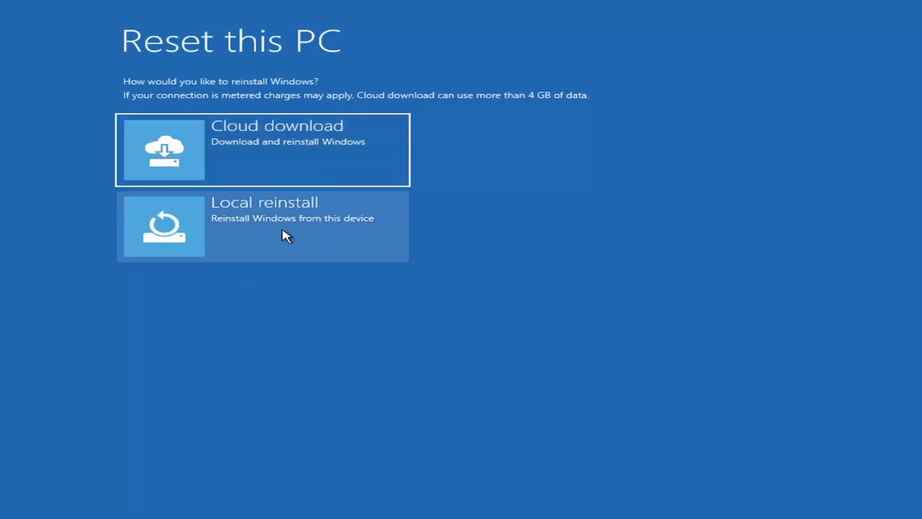
pyautogui.click(239, 224)
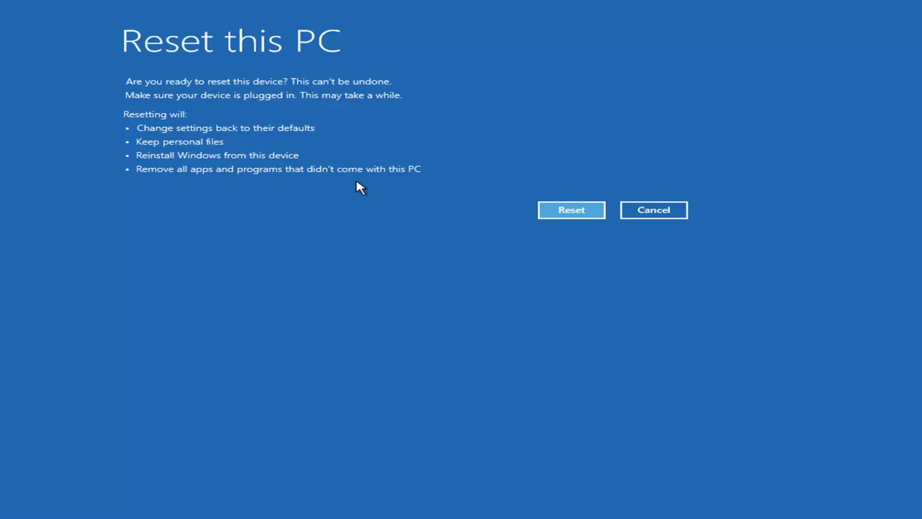
pyautogui.click(571, 212)
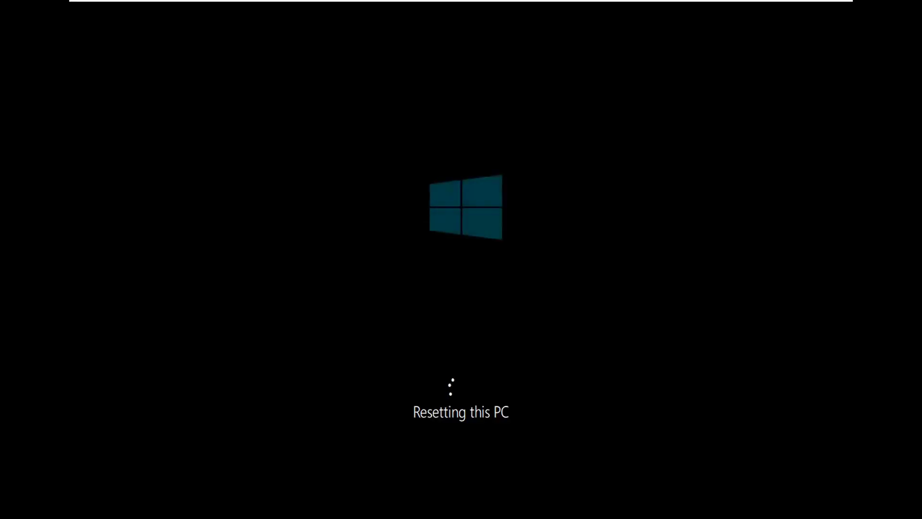